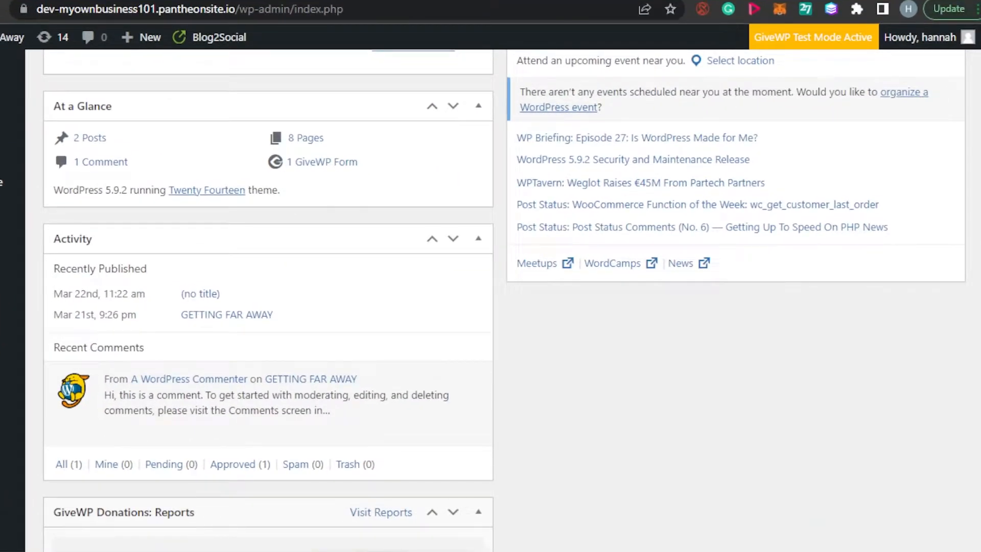
scroll(491, 300, up, 10)
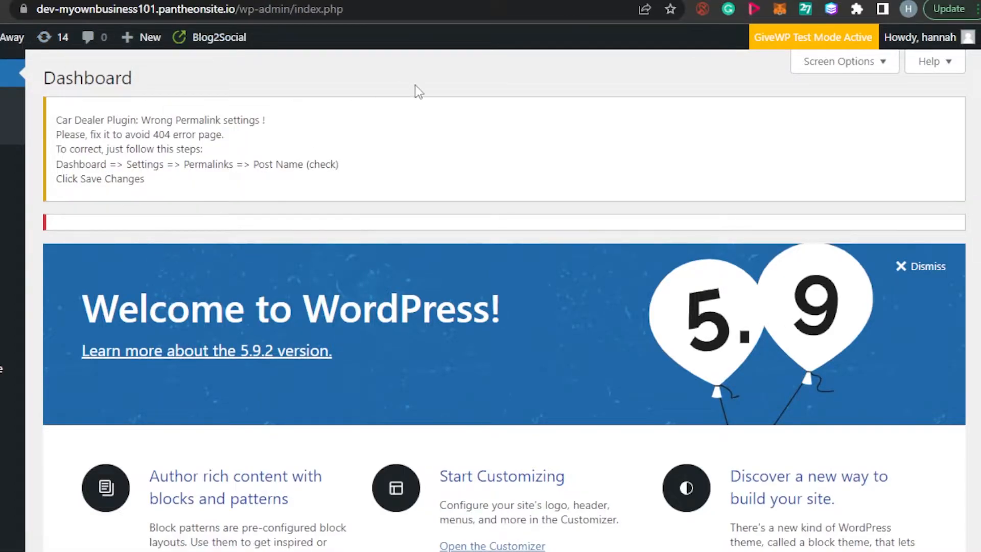
scroll(505, 274, down, 2)
scroll(505, 300, down, 12)
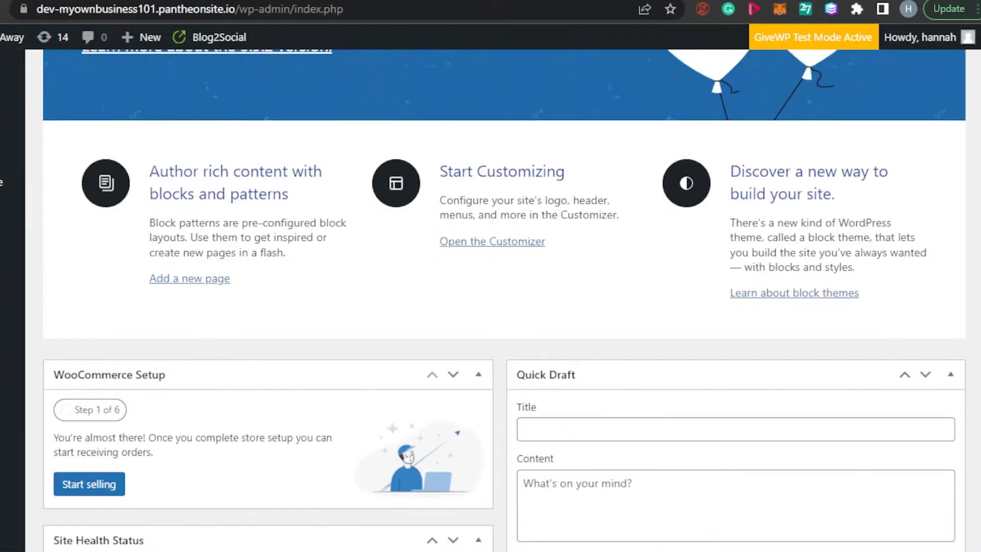
scroll(505, 299, up, 8)
scroll(505, 300, up, 7)
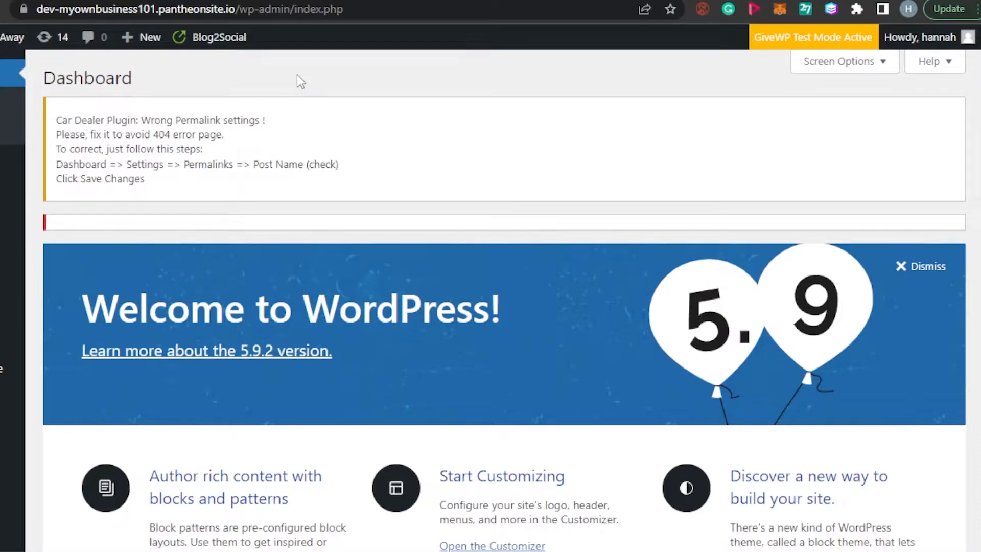
- Open the OUR VIDEOS page for editing from the list of all pages
mouse_move(55, 223)
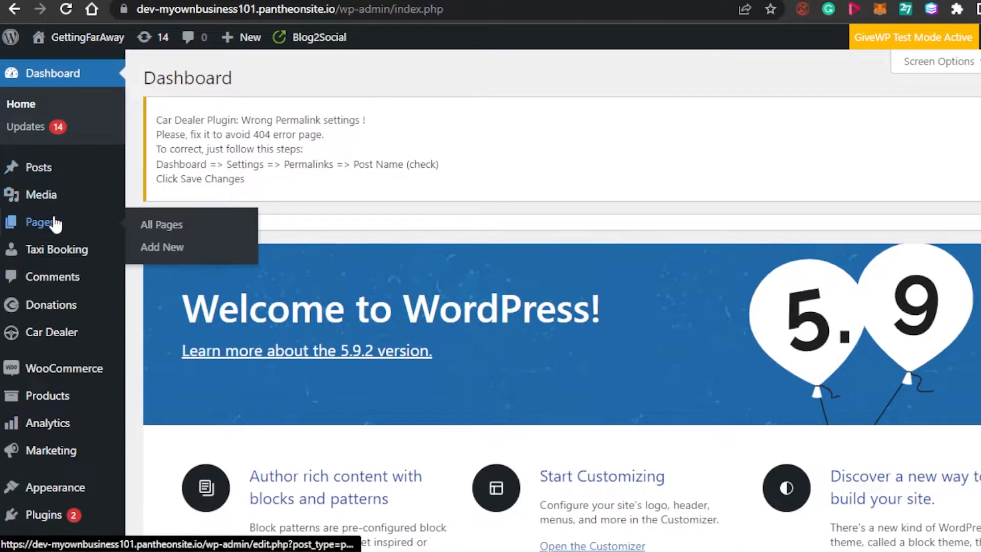
click(158, 224)
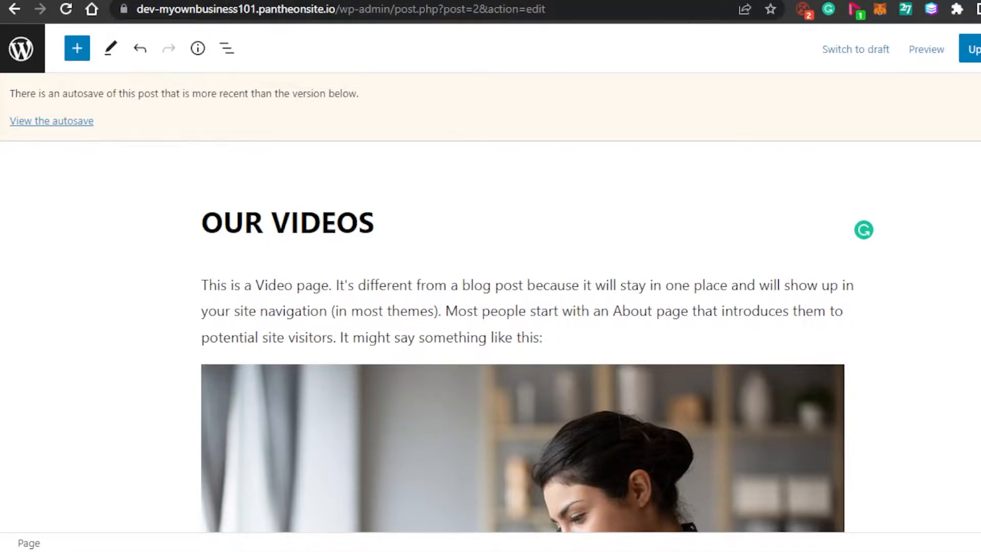
scroll(522, 302, down, 5)
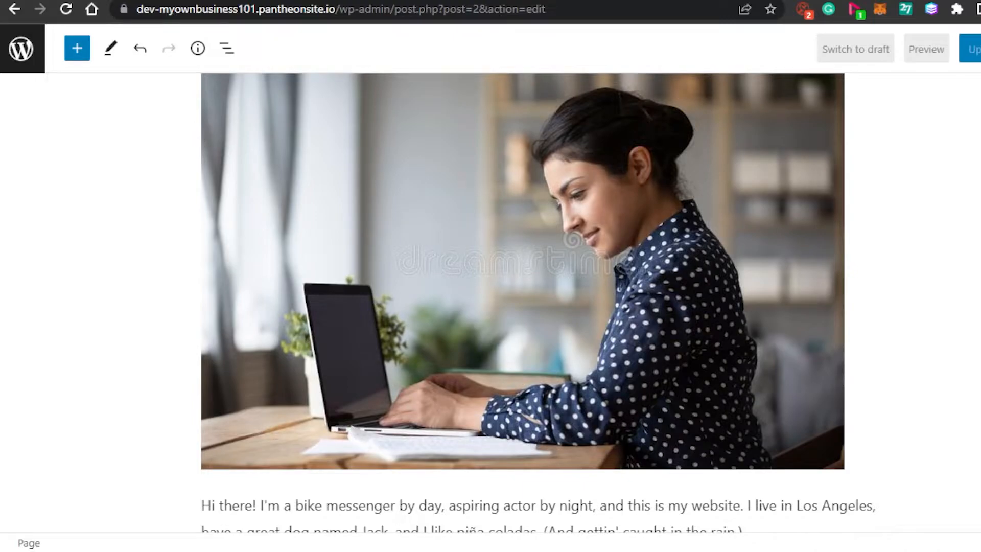
triple_click(539, 506)
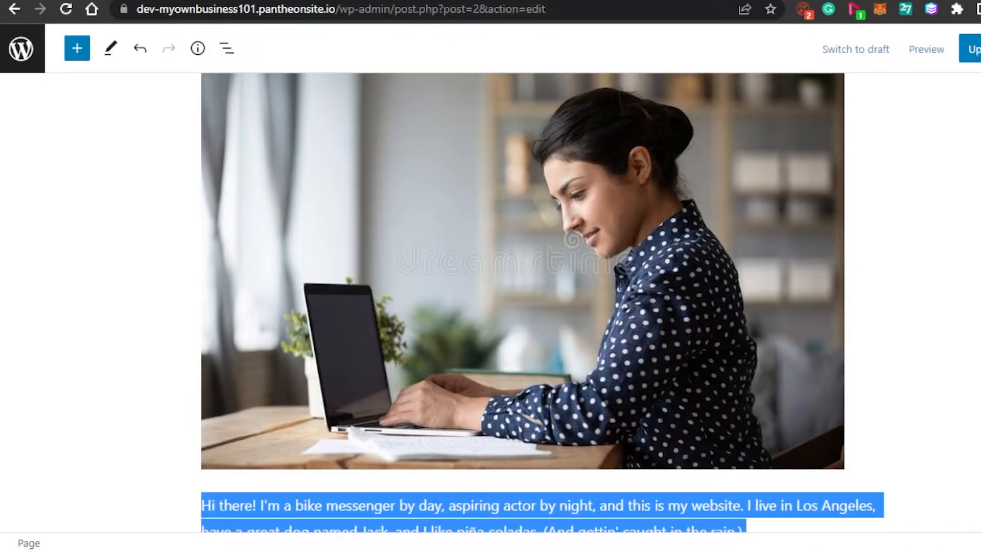
scroll(664, 205, up, 5)
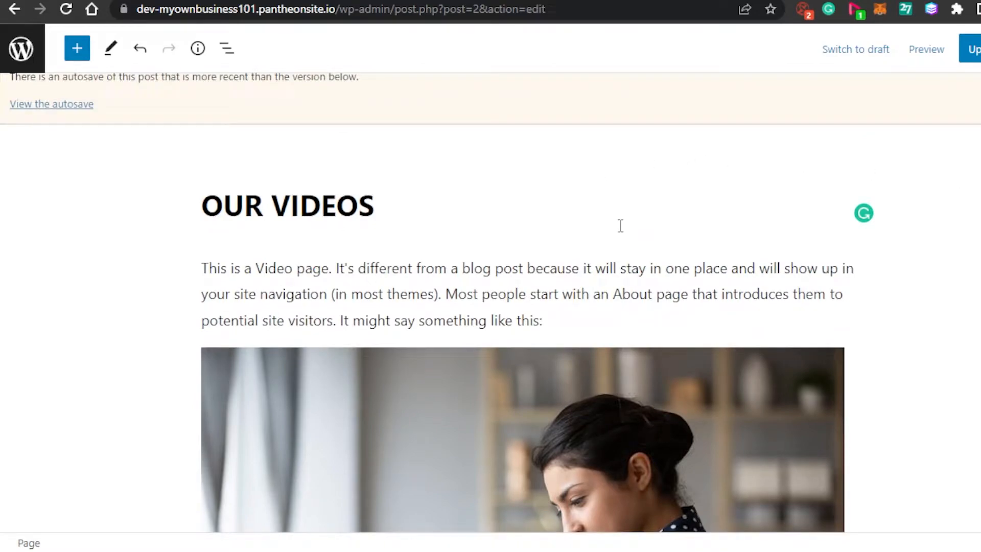
- Insert a Navigation block from the Theme blocks at the end of the page, below the embedded YouTube video
click(76, 50)
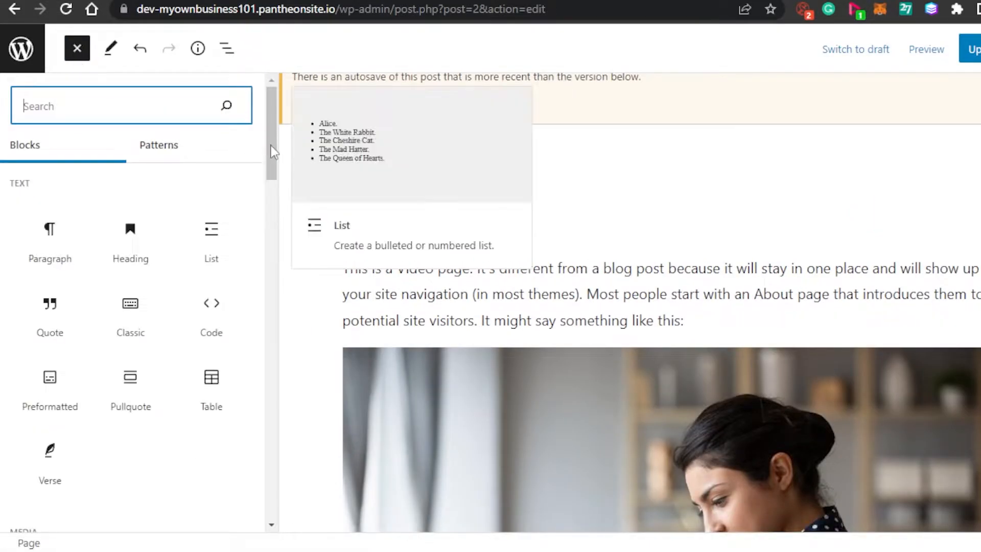
drag(274, 154, 274, 234)
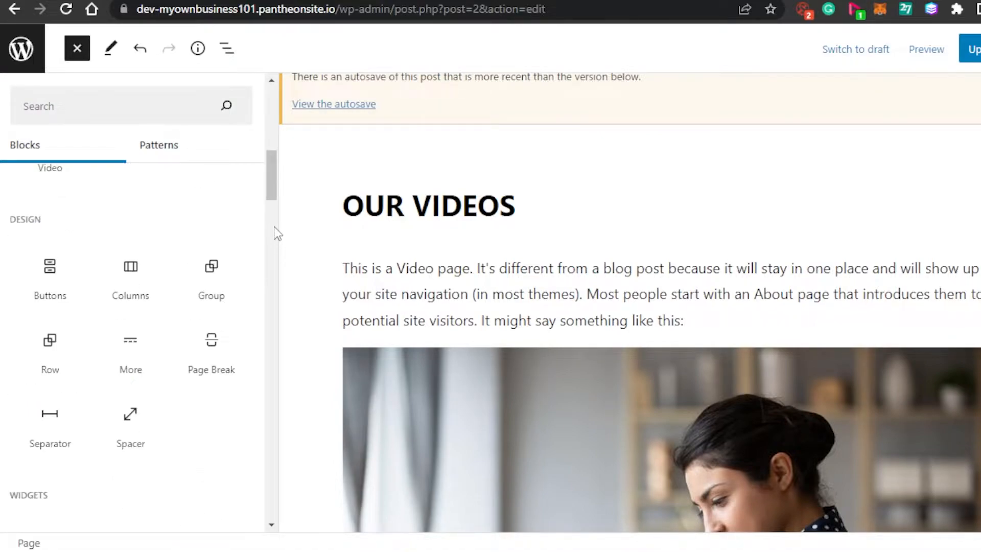
drag(274, 197, 274, 286)
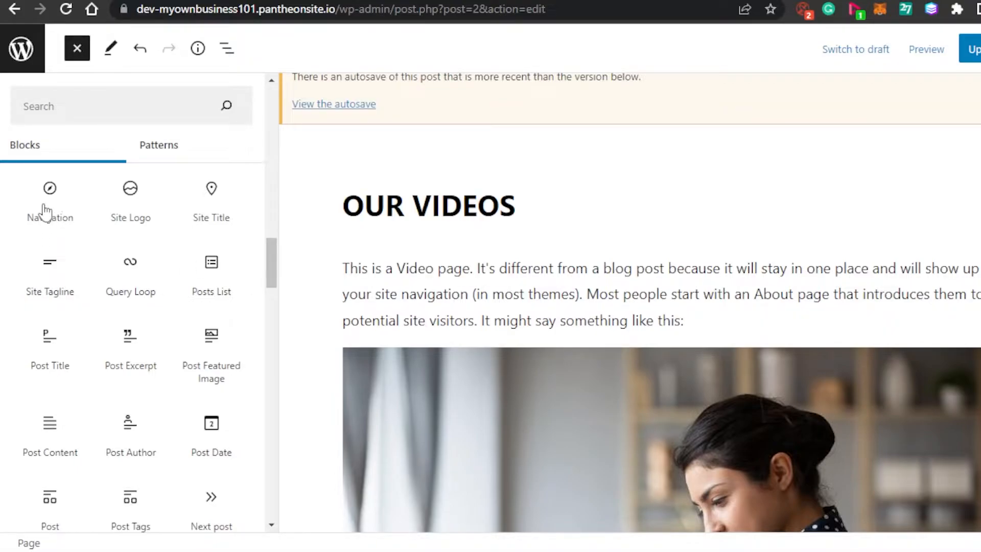
mouse_move(46, 211)
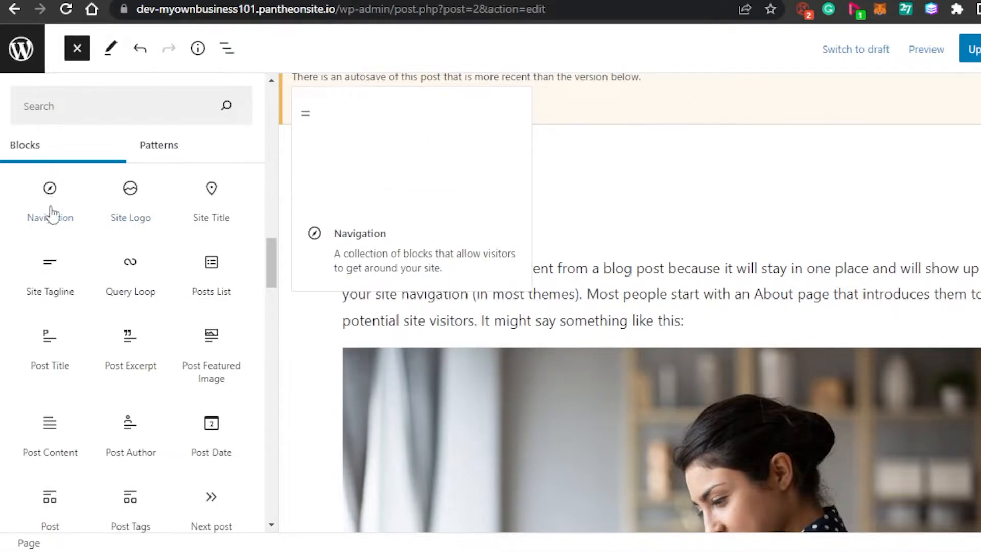
mouse_move(49, 189)
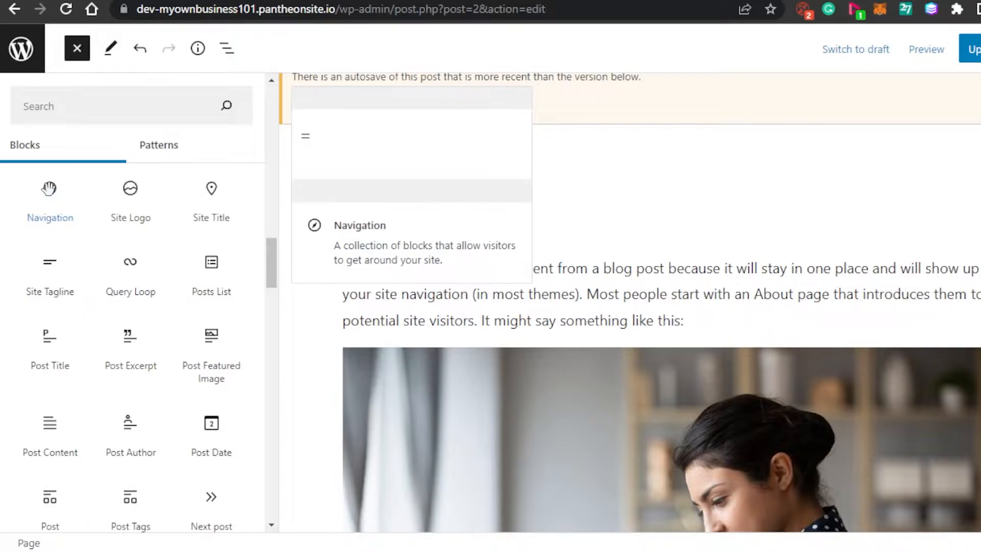
click(49, 191)
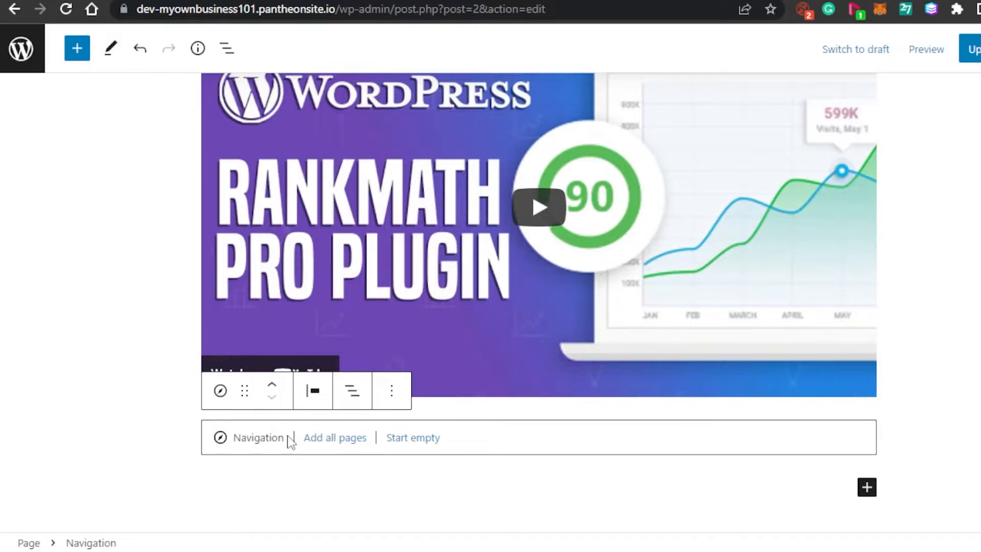
- Fill the new Navigation block with all of the site's pages
scroll(290, 441, up, 10)
scroll(290, 440, down, 3)
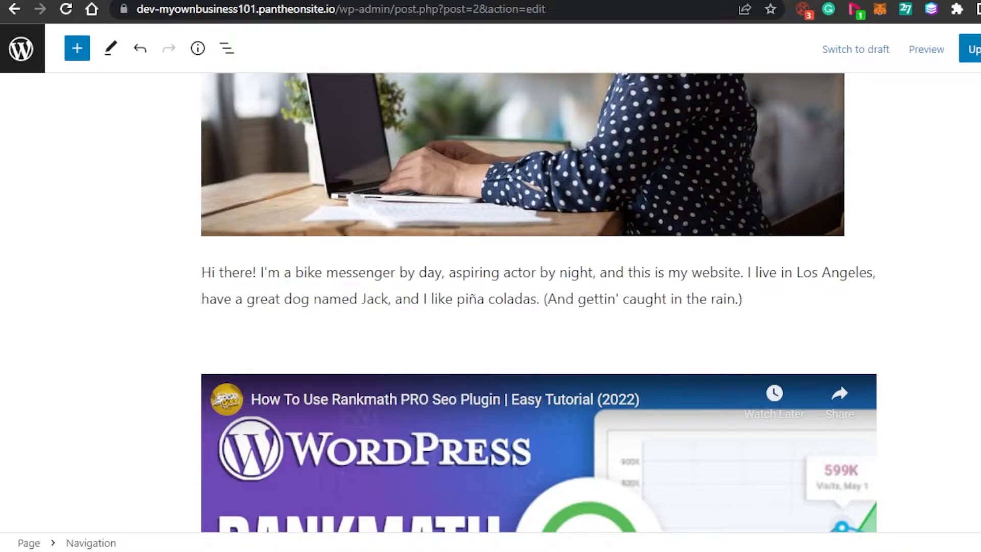
scroll(540, 303, down, 6)
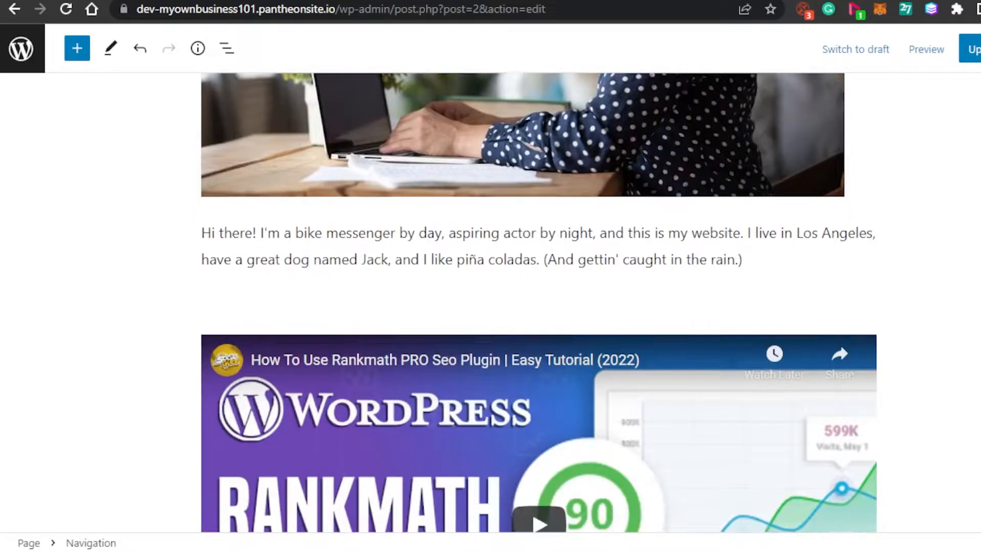
scroll(540, 303, up, 10)
scroll(539, 303, up, 4)
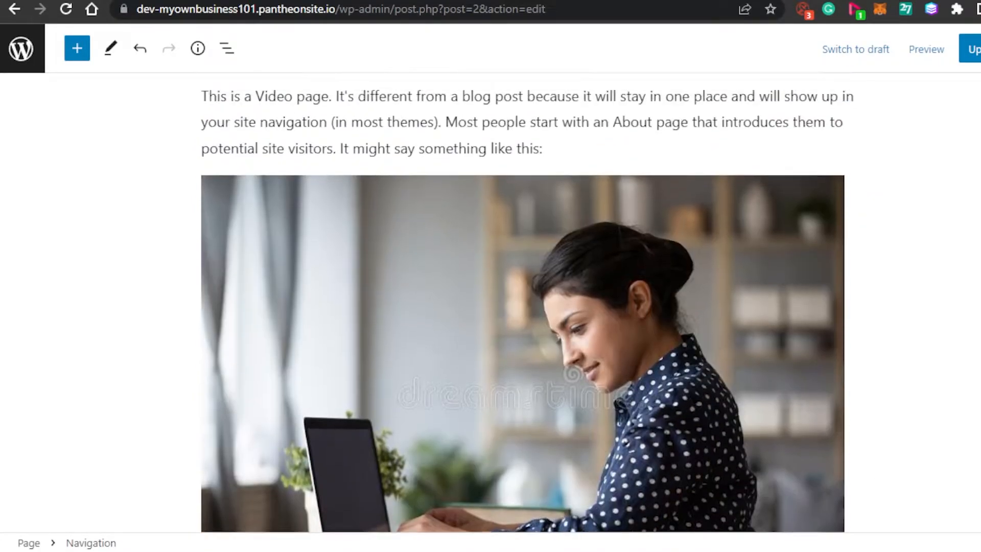
scroll(539, 303, down, 6)
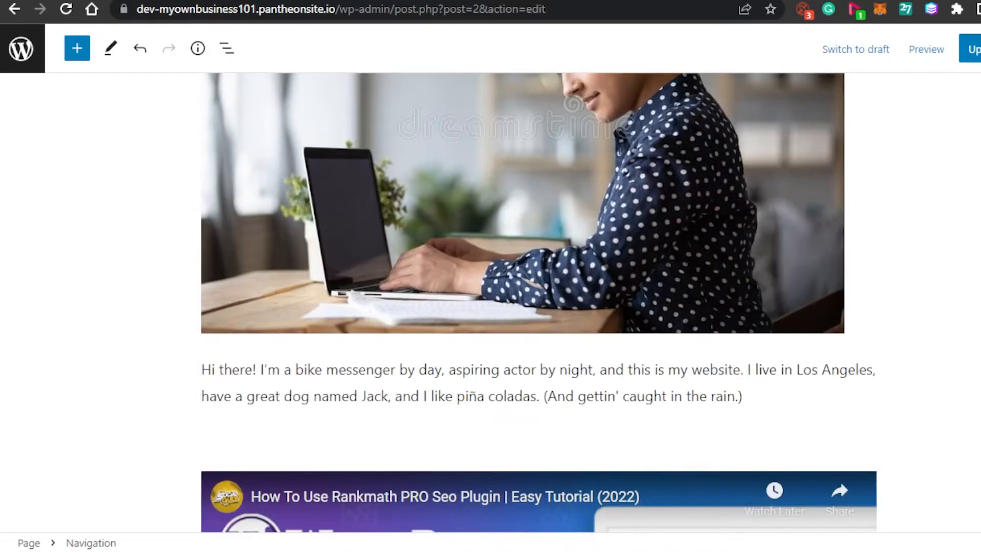
scroll(482, 454, down, 8)
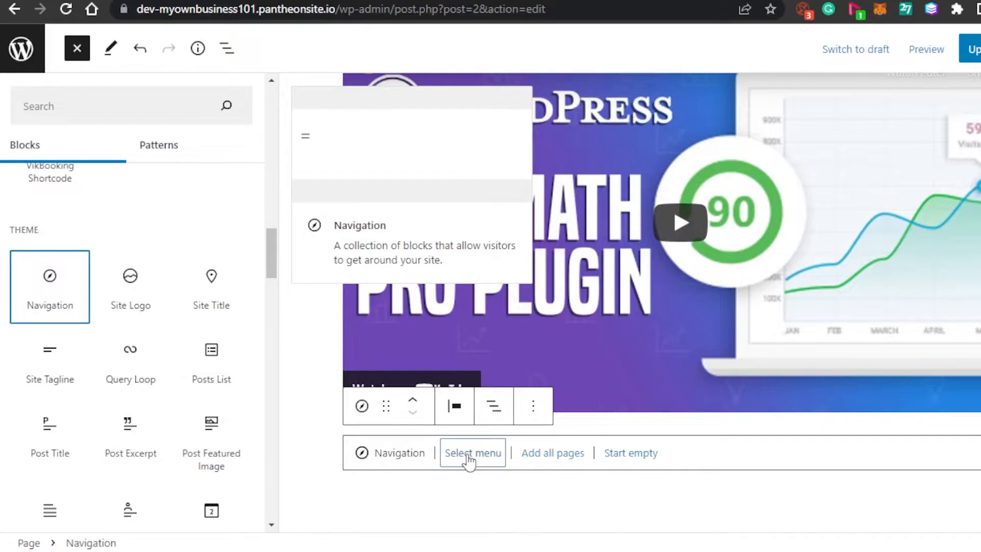
click(543, 453)
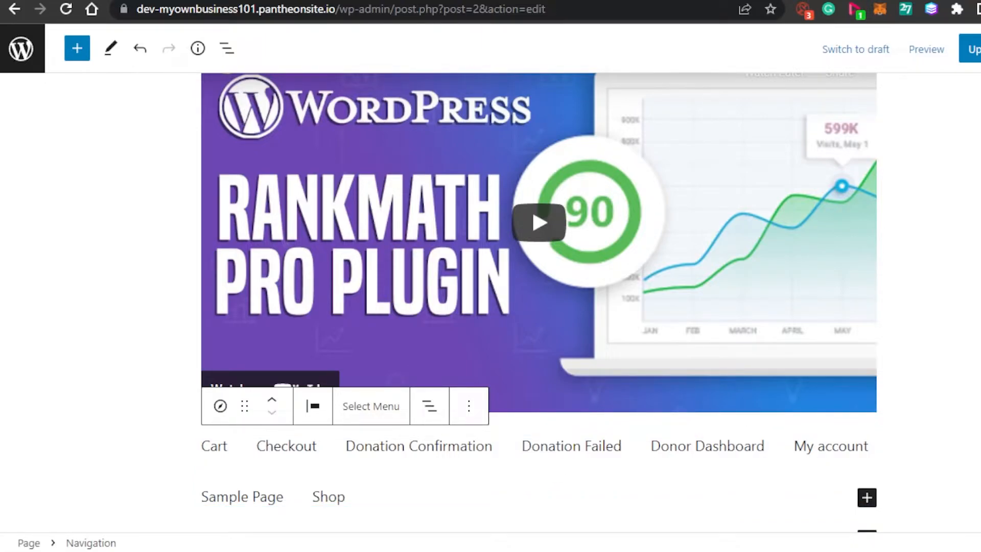
scroll(540, 301, up, 10)
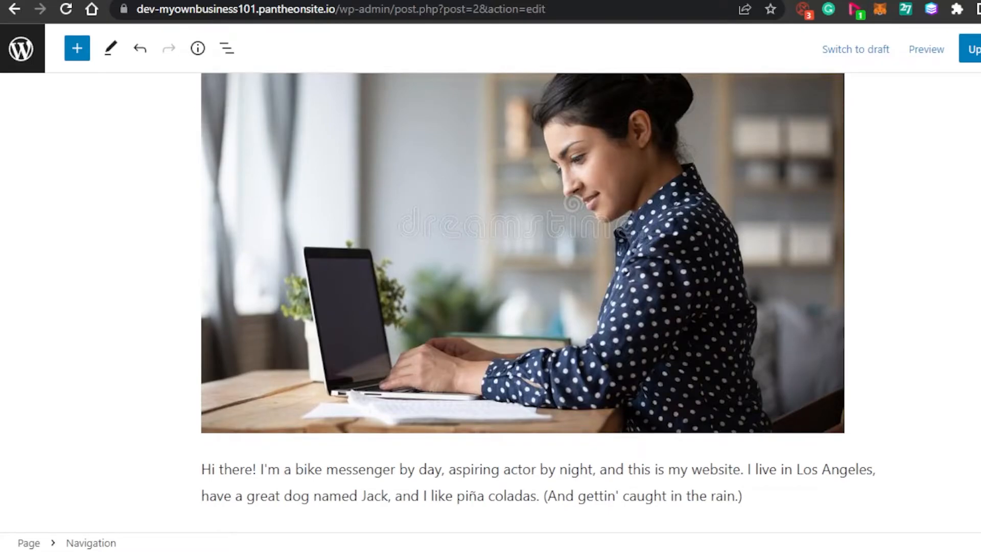
scroll(539, 303, up, 4)
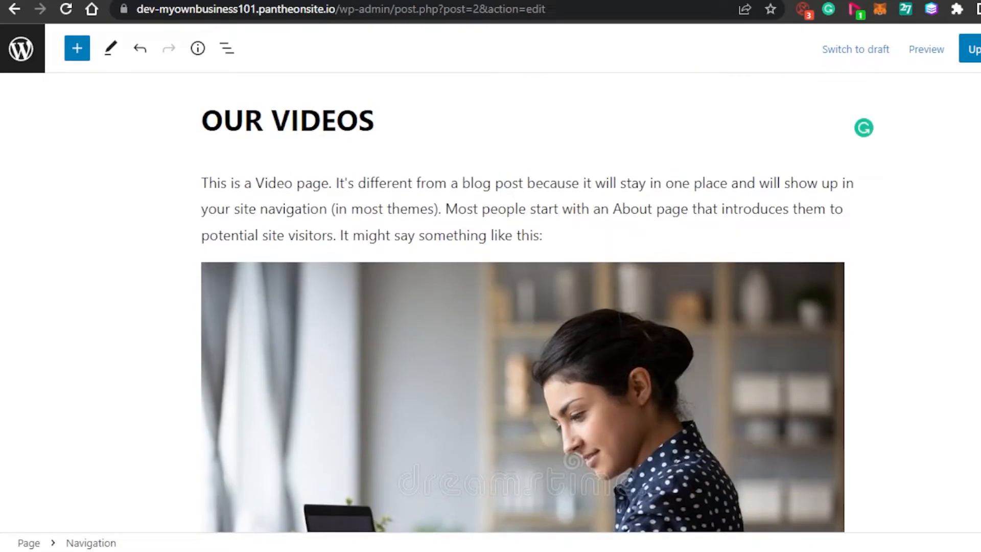
scroll(538, 302, down, 10)
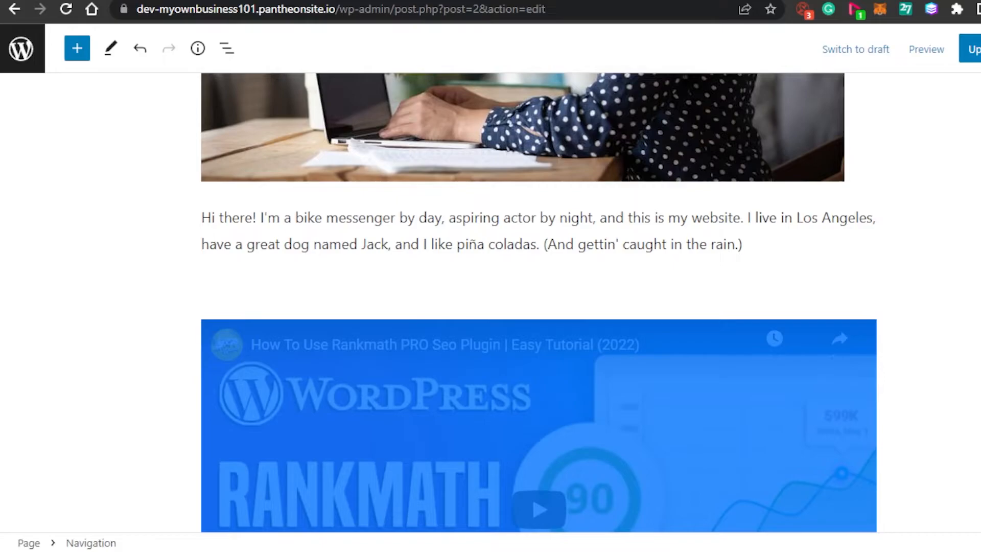
scroll(539, 301, down, 7)
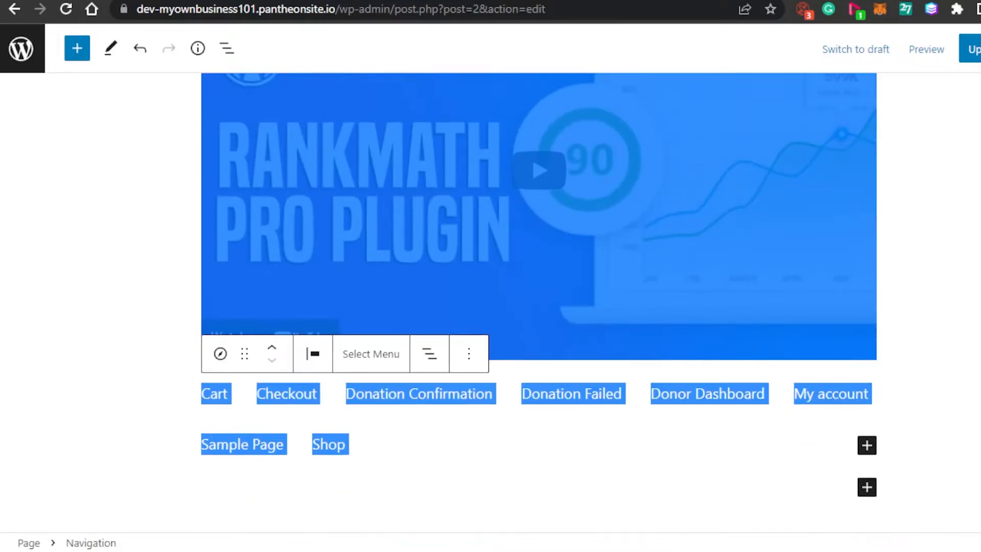
key(Escape)
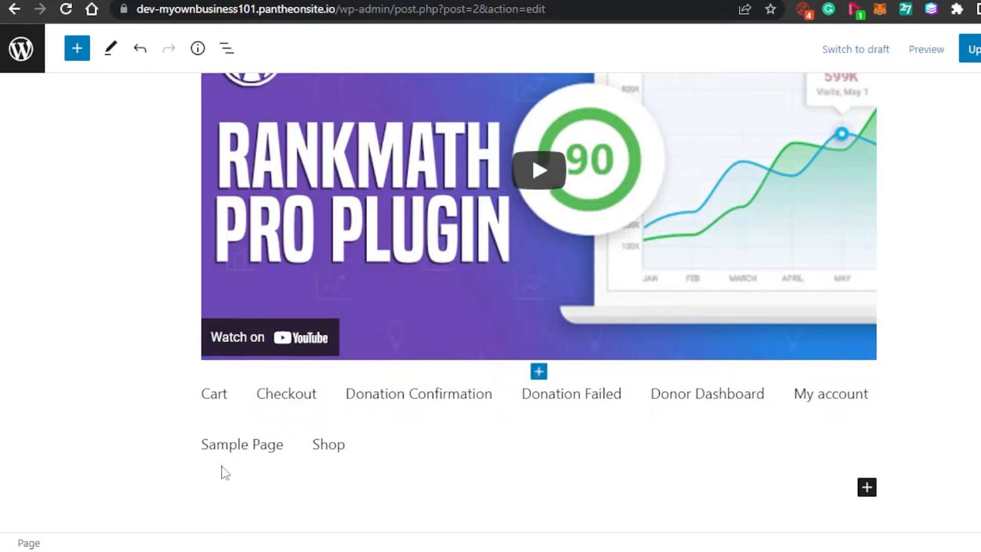
- Select the Page List inside the Navigation block and examine its advanced block settings and the page settings
click(366, 438)
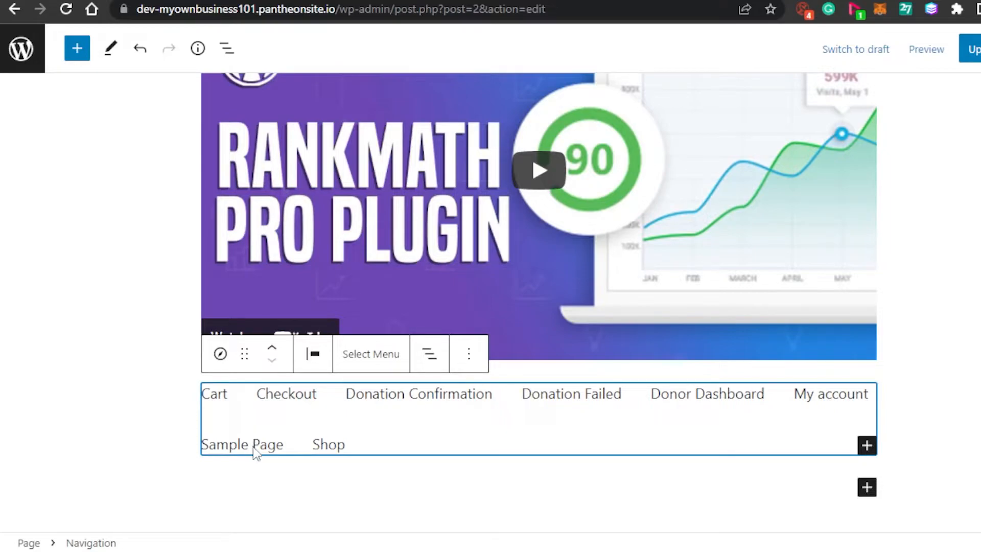
click(264, 454)
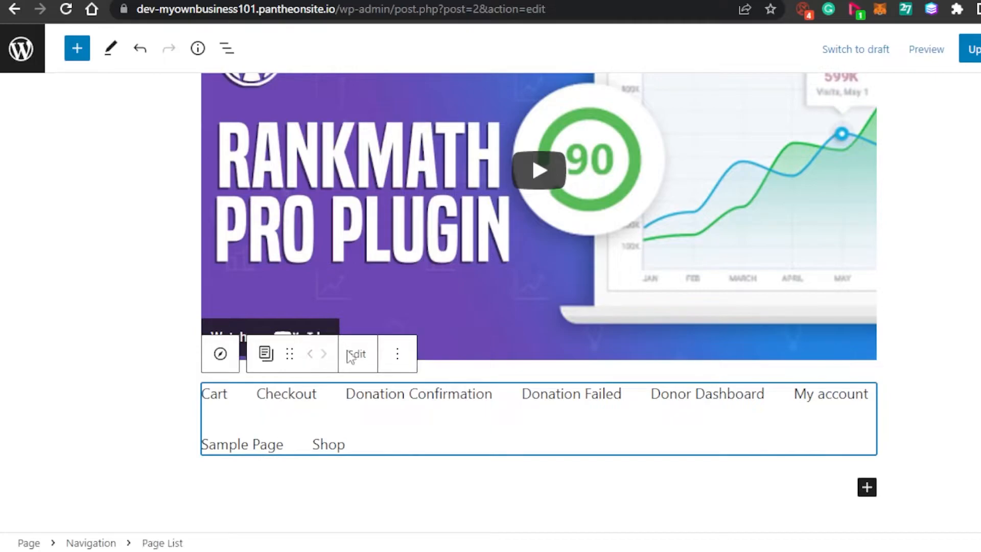
click(398, 356)
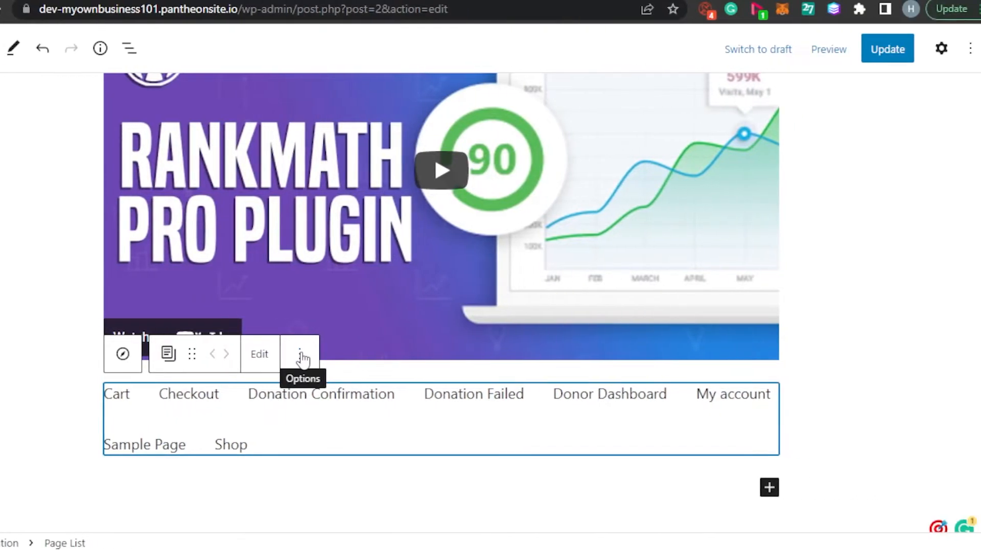
click(372, 405)
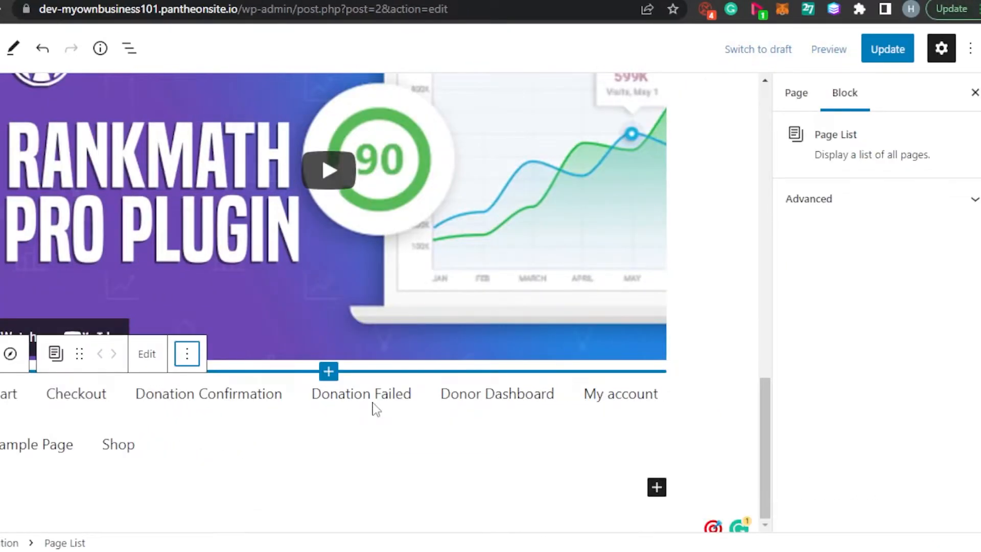
click(975, 200)
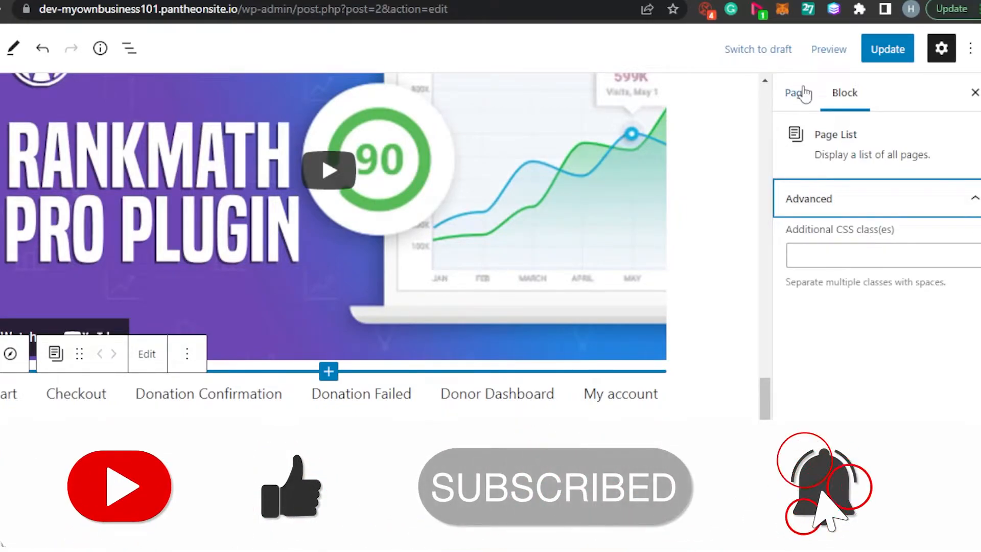
click(796, 106)
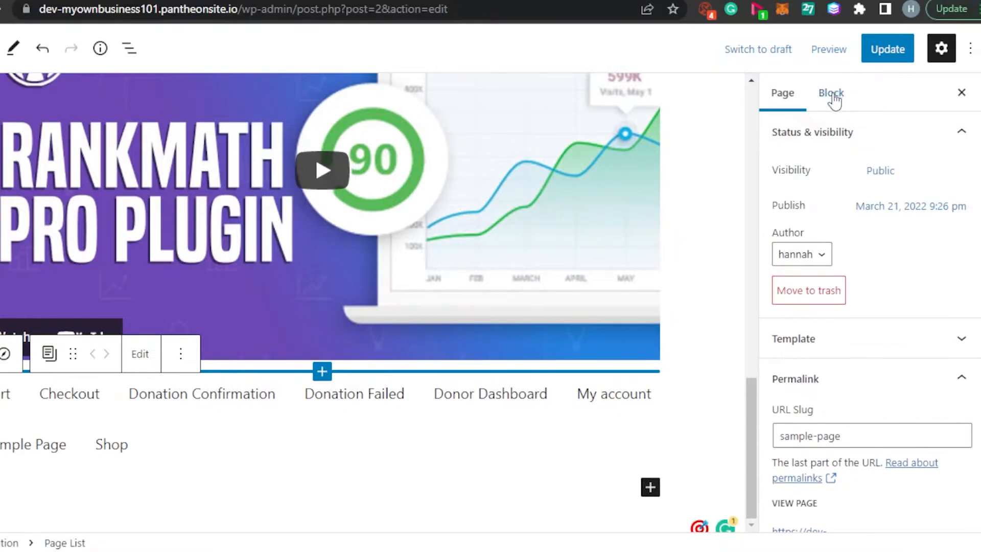
click(834, 97)
click(890, 199)
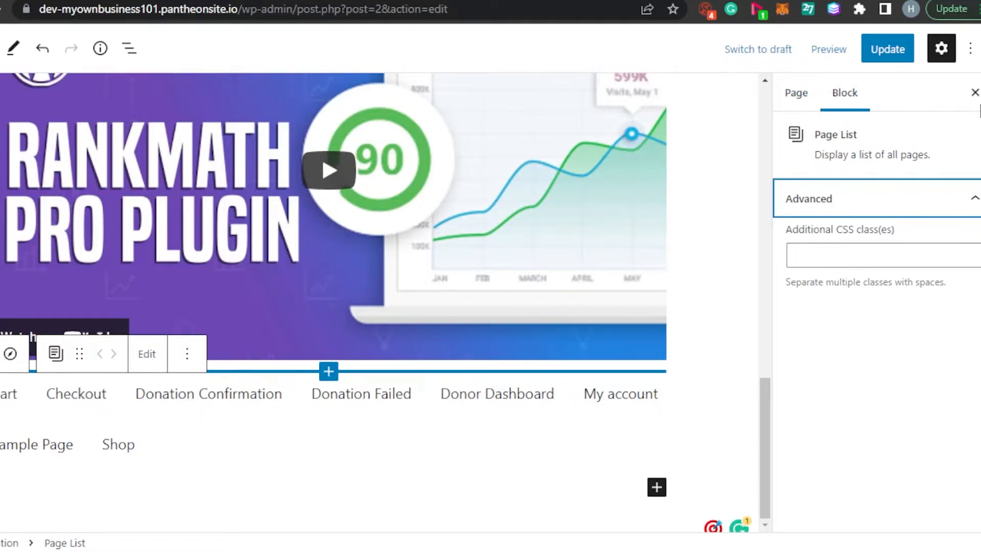
click(975, 93)
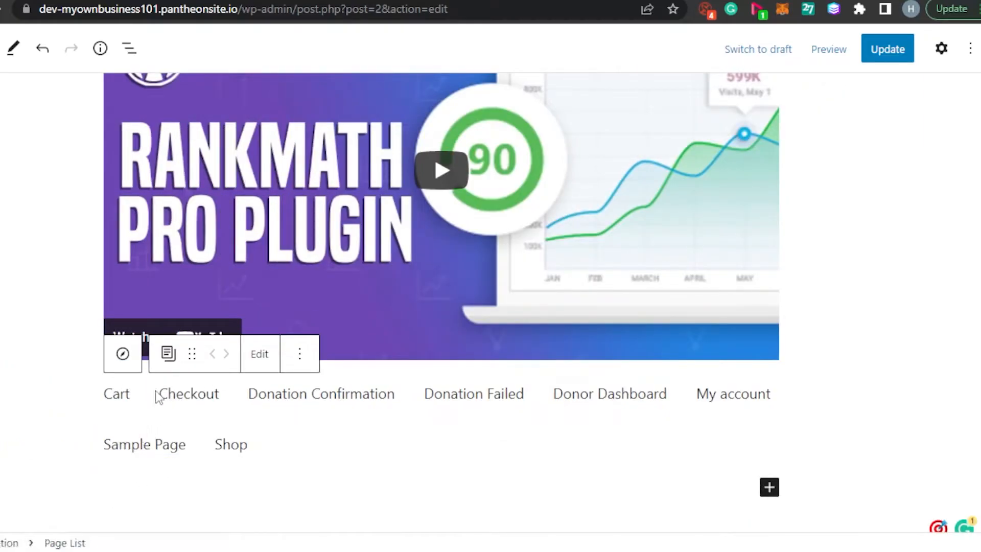
- Convert the Page List in the Navigation block to single, editable page links
click(276, 367)
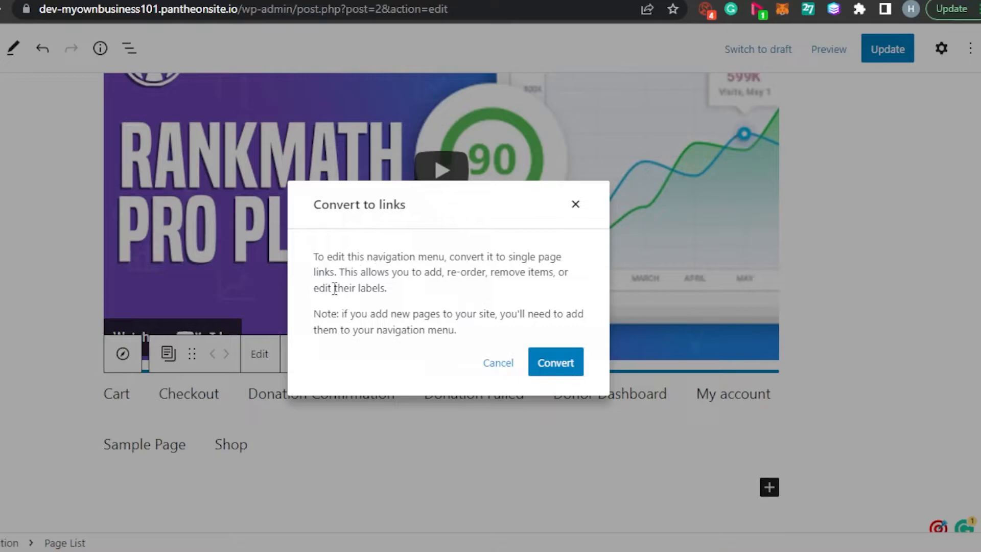
click(570, 365)
mouse_move(441, 371)
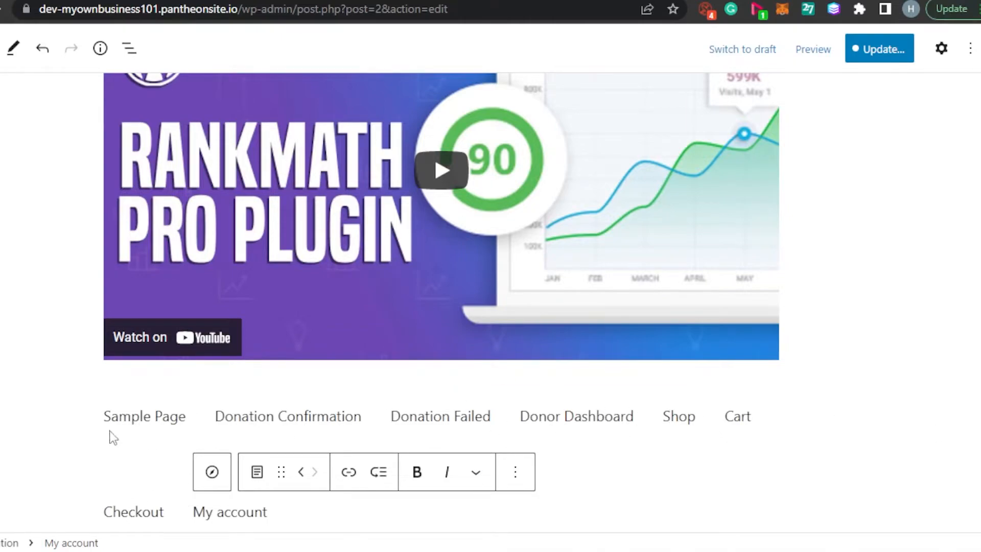
- Open the link details of the Sample Page item in the navigation menu
click(151, 416)
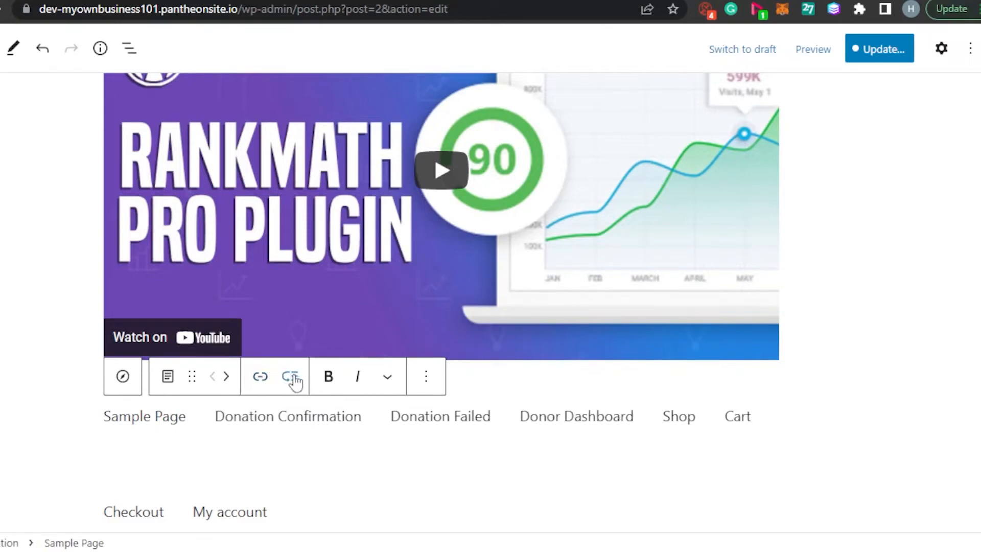
click(260, 376)
click(423, 487)
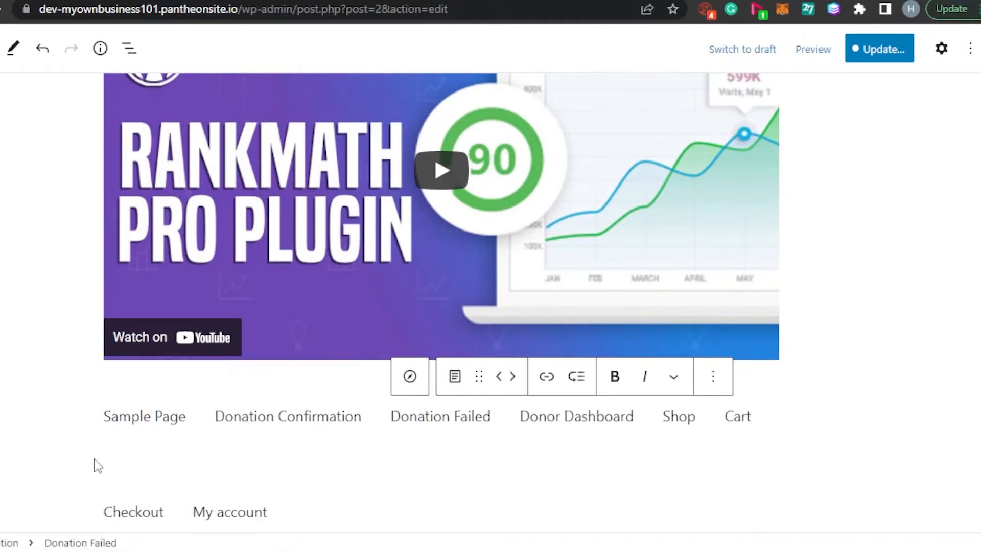
click(166, 416)
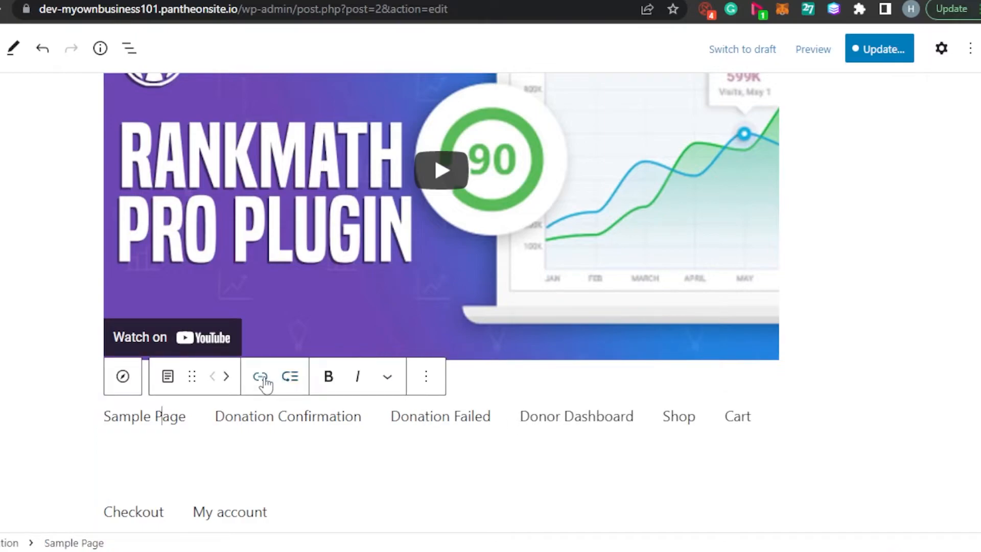
click(260, 377)
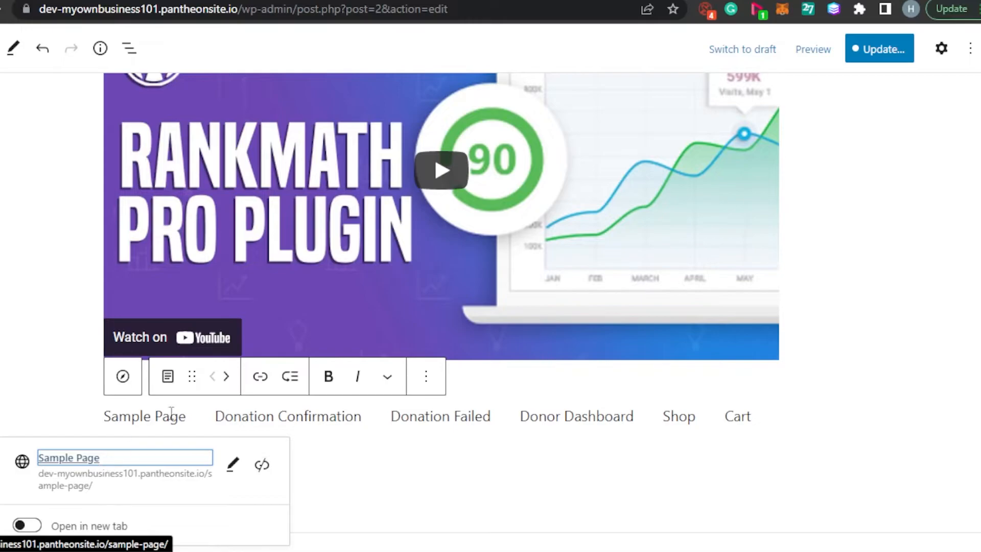
scroll(154, 424, down, 2)
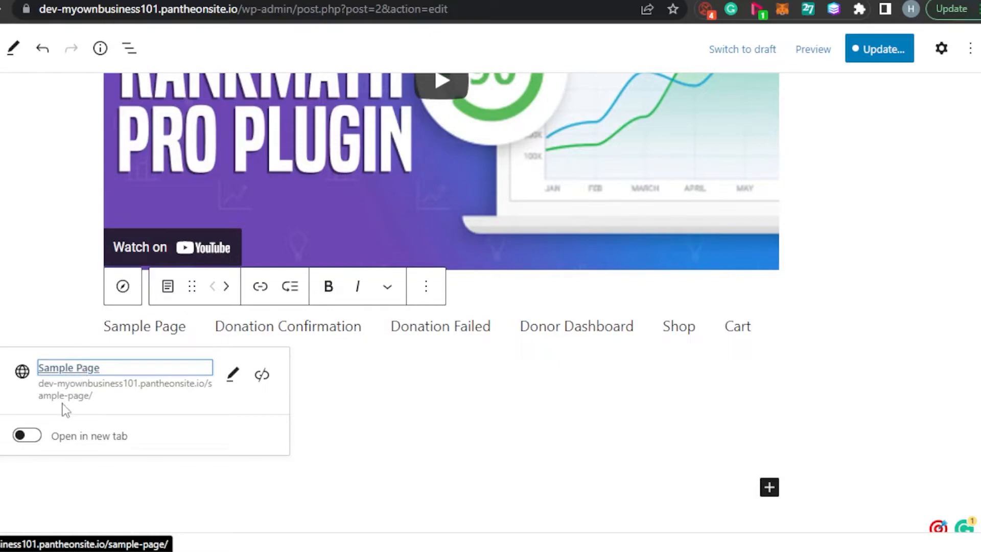
- Try out the Open in new tab option for the Sample Page link
click(35, 437)
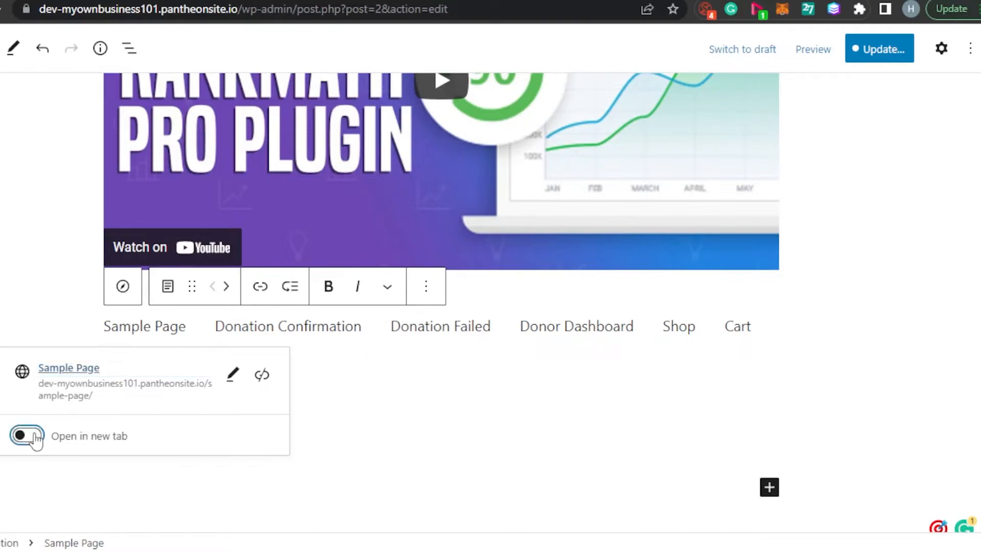
click(36, 437)
click(35, 440)
- Visit the Sample Page through its menu link, look through the live page, and return to the page editor
click(83, 369)
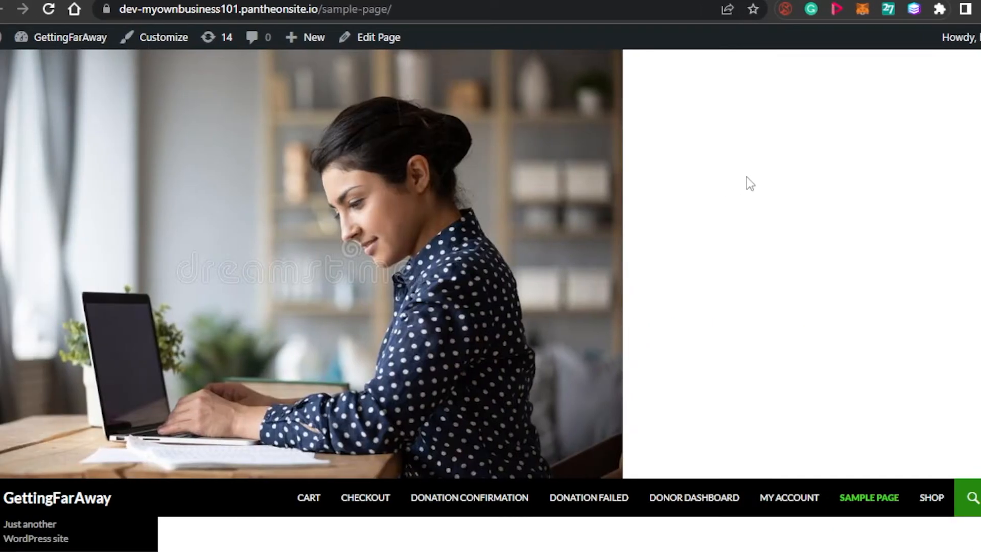
scroll(750, 183, down, 8)
scroll(117, 369, up, 8)
click(266, 0)
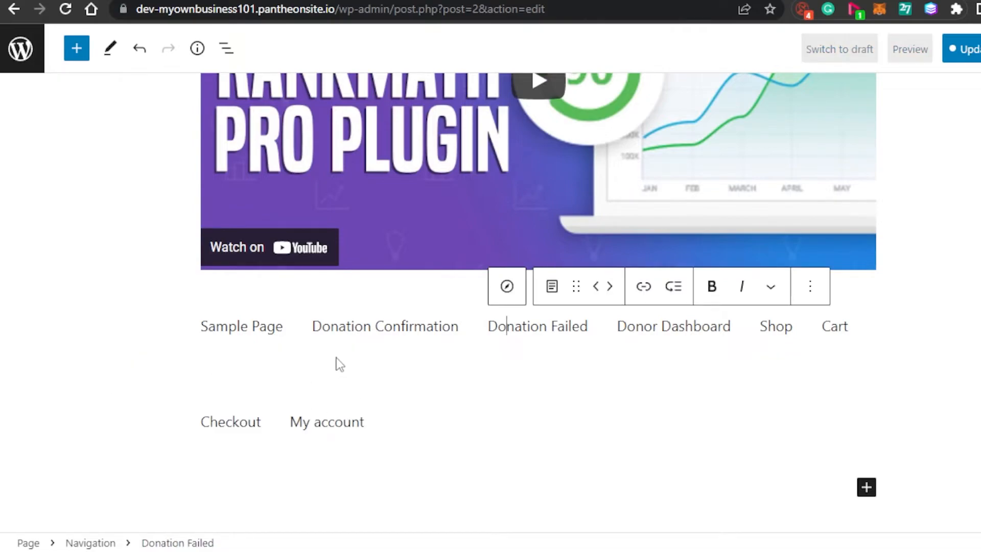
- Examine the link details of the Donation Failed and Shop items in the navigation menu and follow the Shop link
click(642, 297)
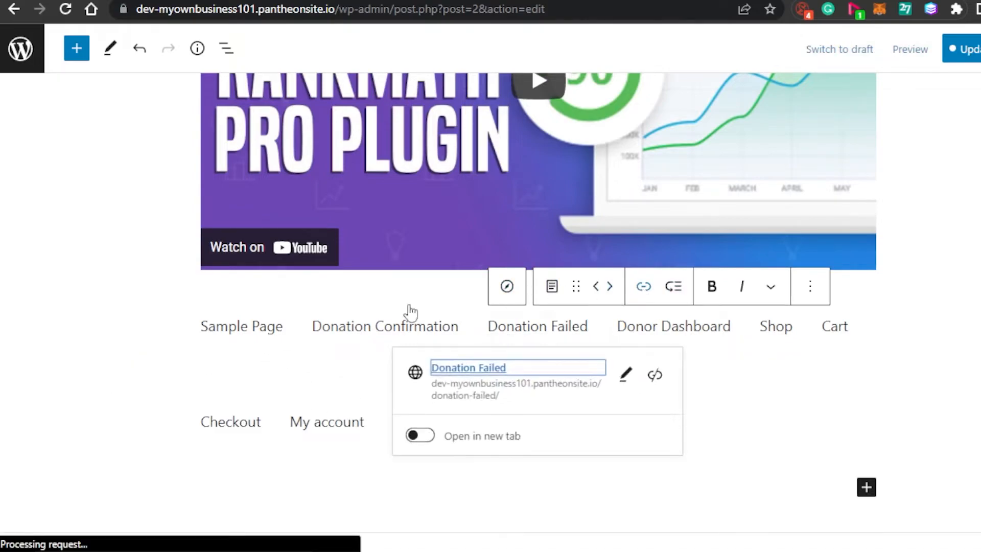
click(823, 327)
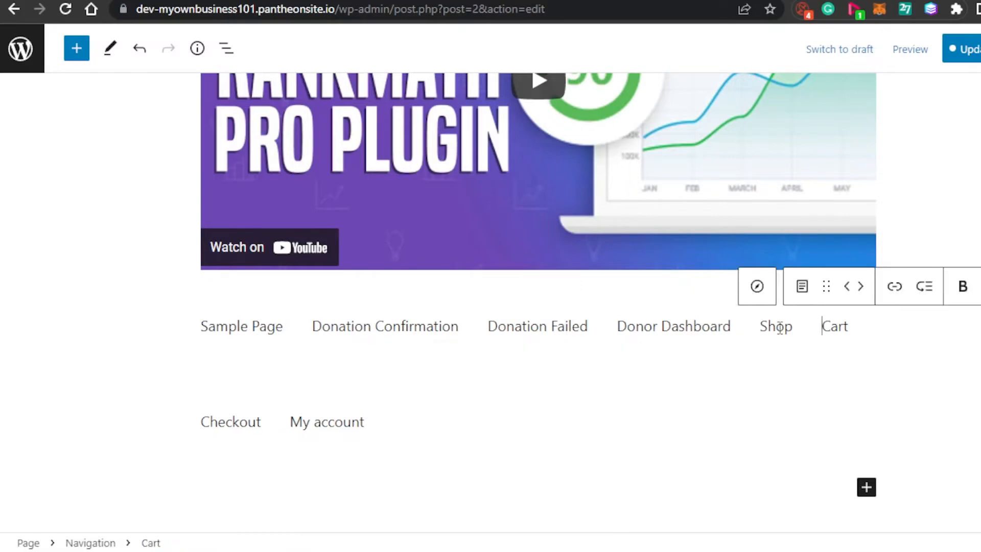
click(776, 327)
click(904, 290)
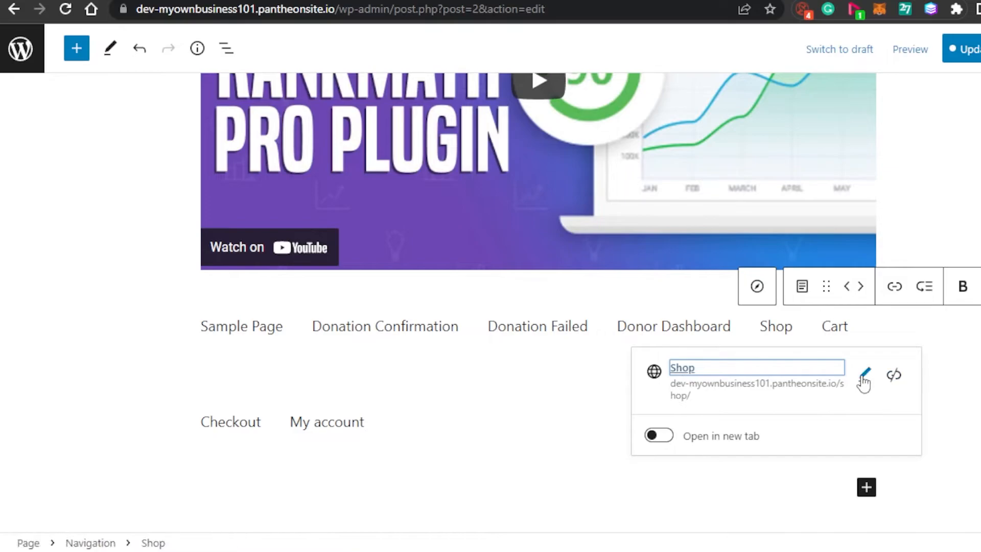
click(690, 368)
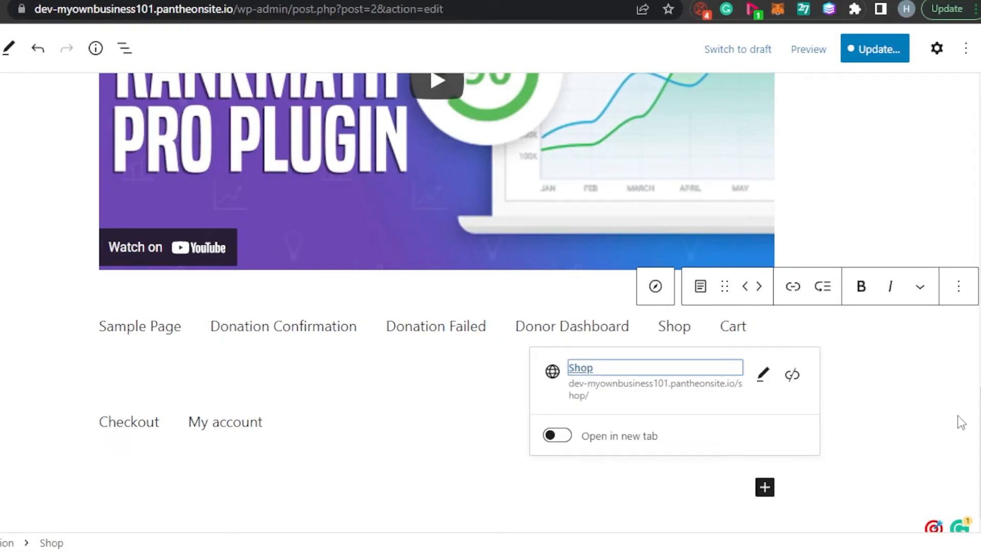
- Select the Cart item in the navigation menu and look over the page's content, including the embedded video and the image
click(732, 326)
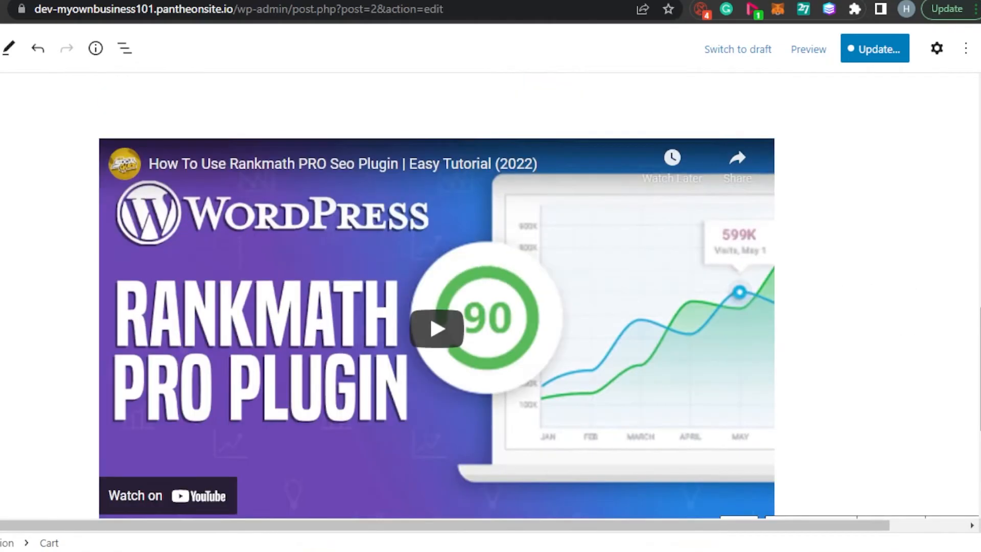
scroll(491, 296, up, 15)
scroll(490, 296, down, 15)
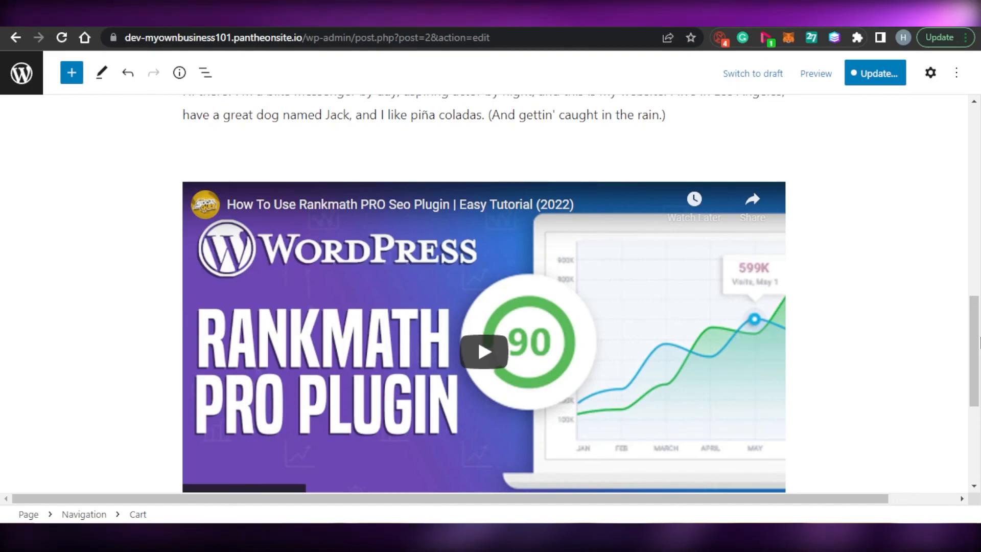
scroll(979, 342, up, 10)
drag(979, 172, 979, 263)
scroll(980, 154, right, 2)
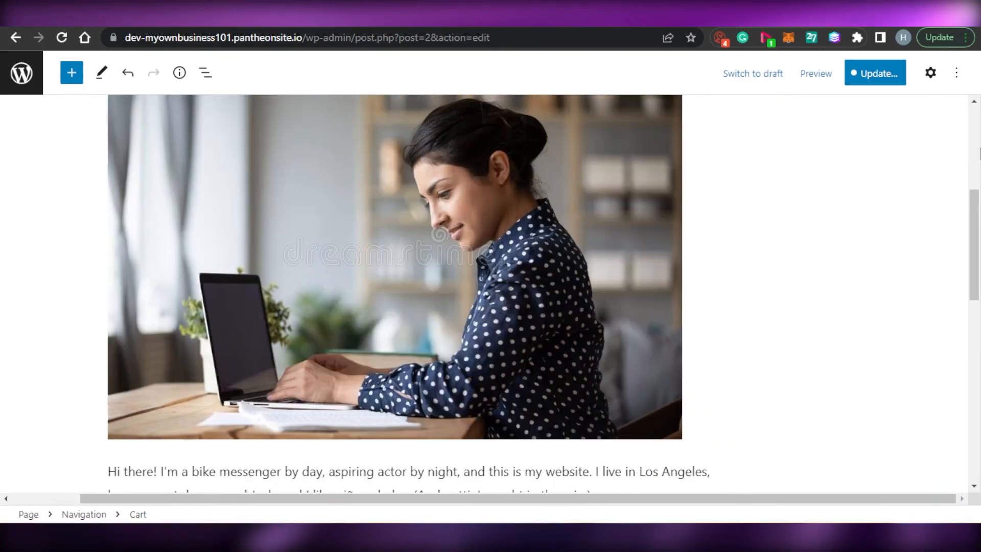